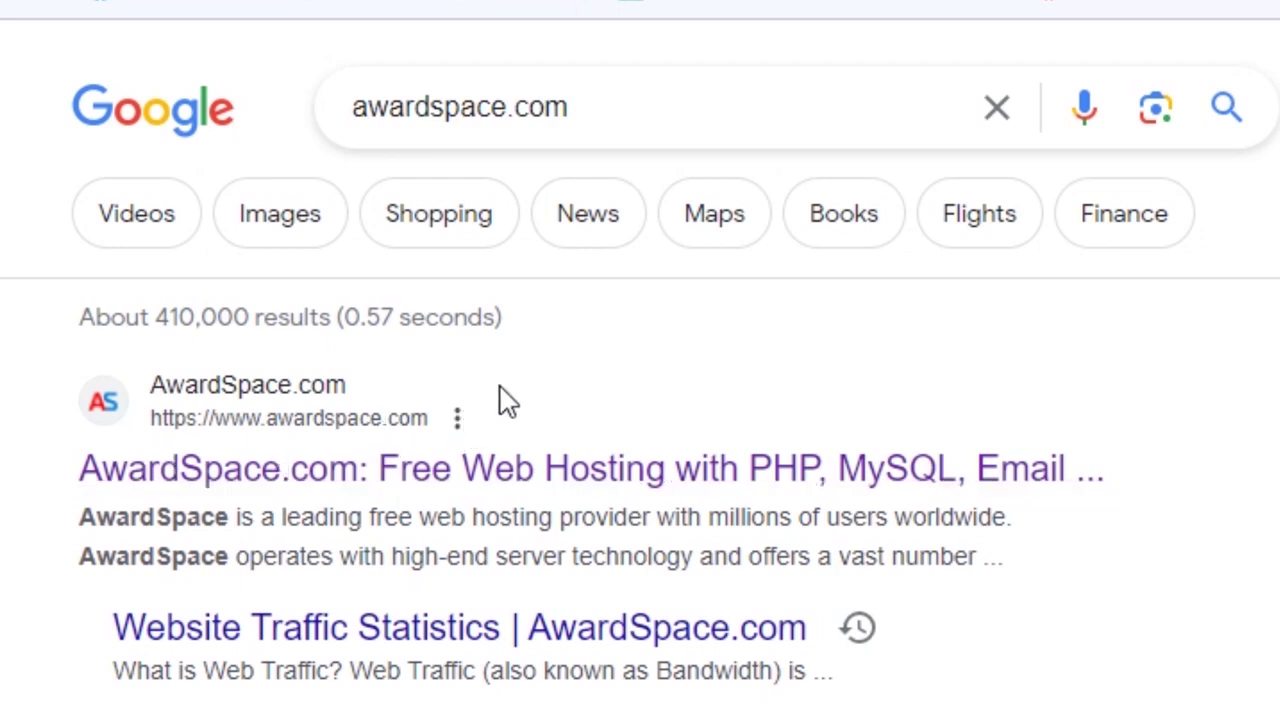
Step: Open the AwardSpace.com site from the top search result and scroll down its page
{"action": "left_click", "coordinate": [470, 480]}
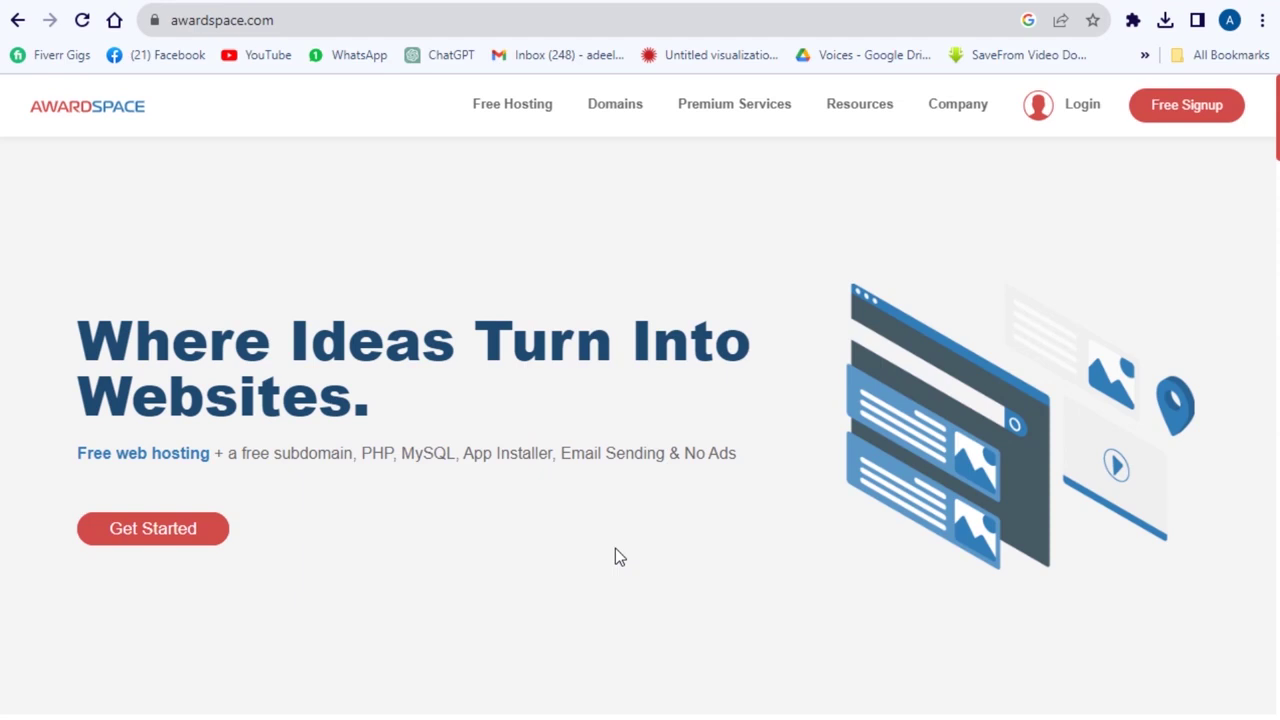
{"action": "scroll", "coordinate": [615, 557], "scroll_direction": "down", "scroll_amount": 2}
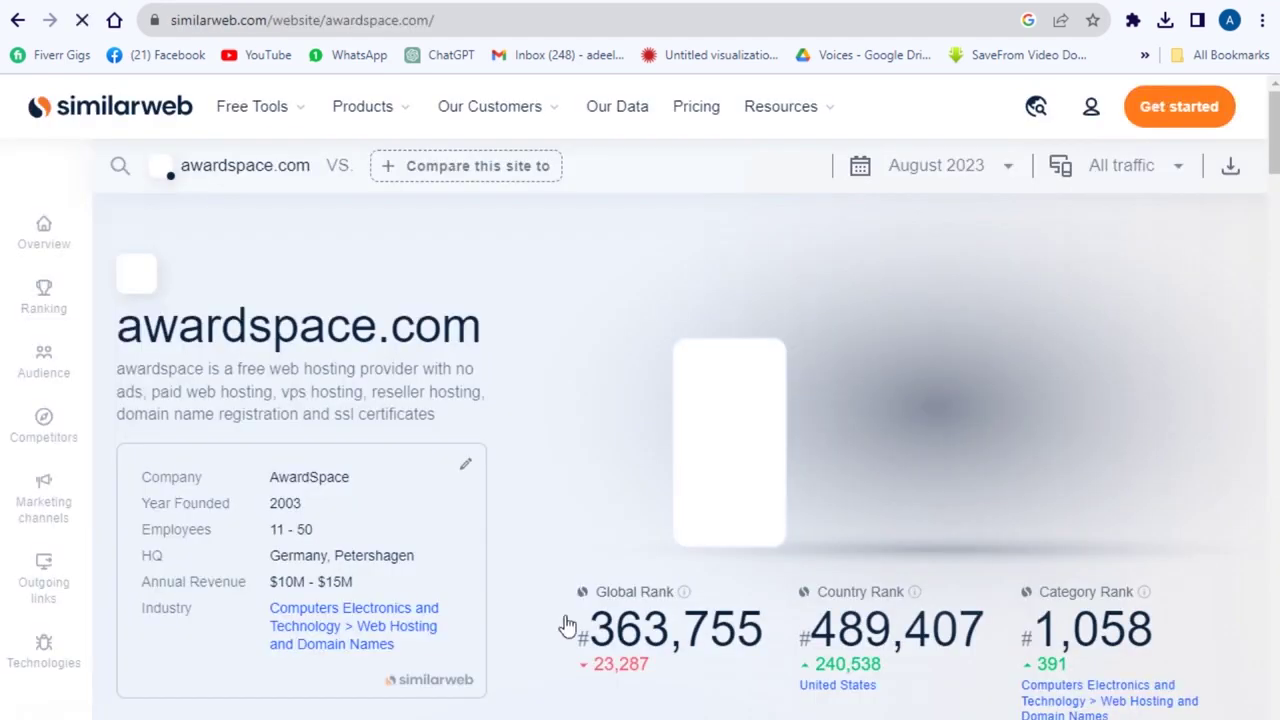
{"action": "scroll", "coordinate": [769, 664], "scroll_direction": "down", "scroll_amount": 5}
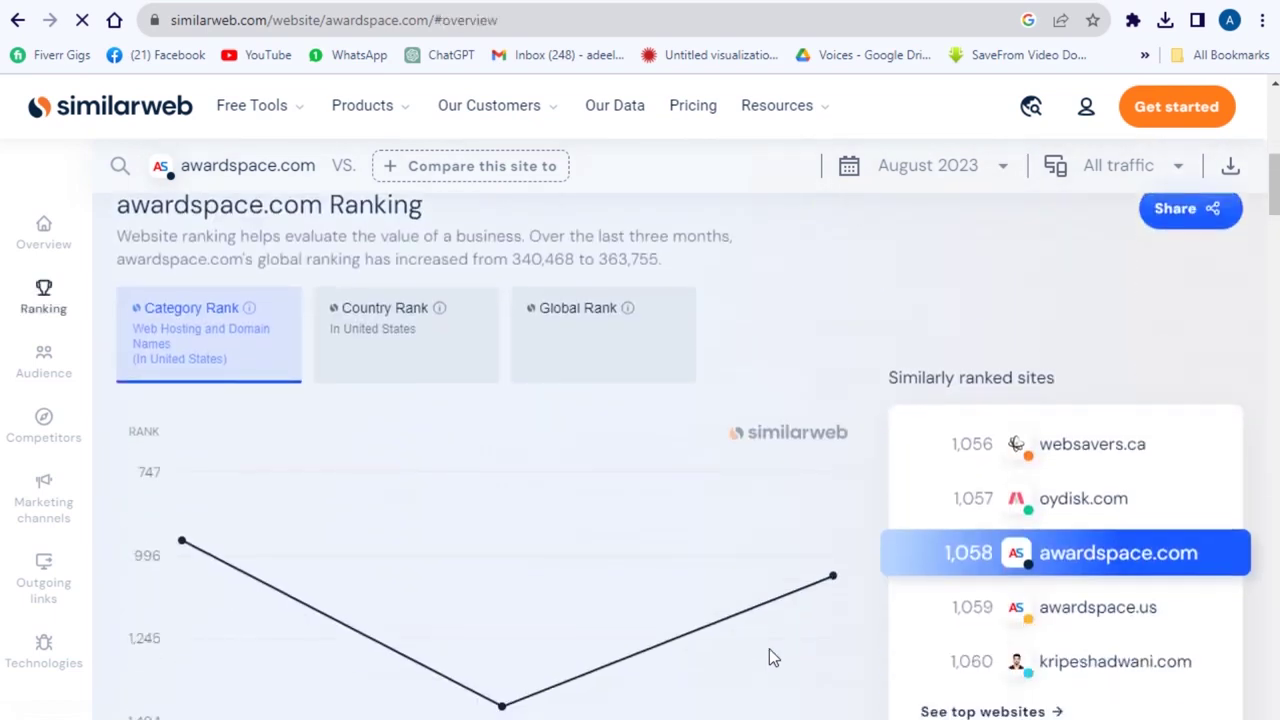
Step: Scroll through awardspace.com's Similarweb ranking, traffic and geography statistics
{"action": "scroll", "coordinate": [769, 652], "scroll_direction": "down", "scroll_amount": 10}
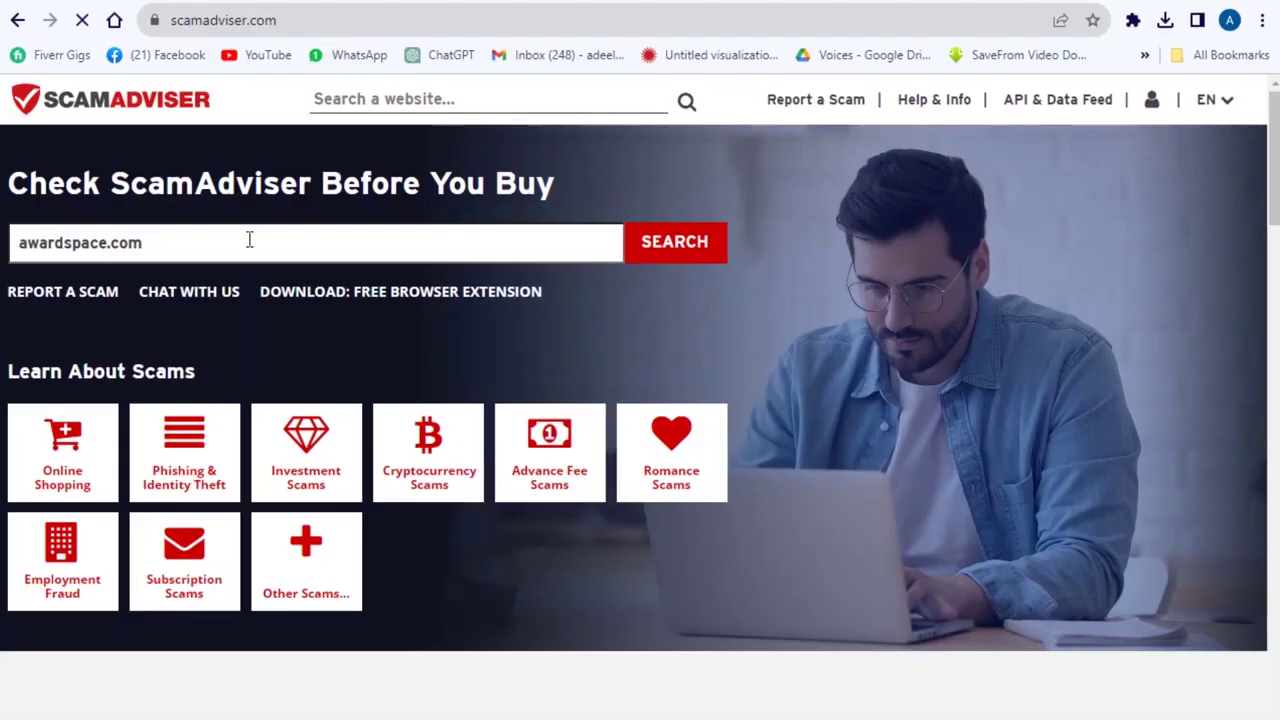
Step: Run the ScamAdviser check on awardspace.com and scroll down to its 100/100 Trustscore
{"action": "key", "text": "Return"}
{"action": "scroll", "coordinate": [600, 500], "scroll_direction": "down", "scroll_amount": 3}
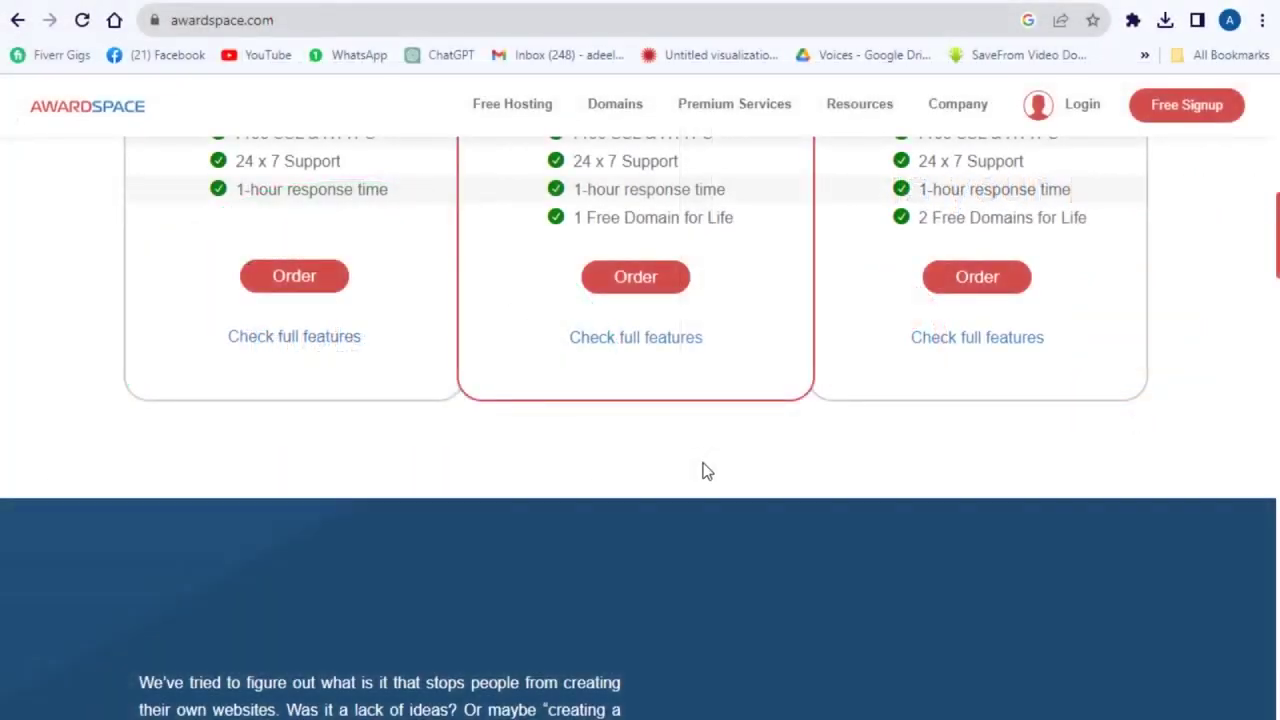
Step: Scroll past the plans and features to the footer's Community column with Affiliate Program
{"action": "scroll", "coordinate": [703, 470], "scroll_direction": "up", "scroll_amount": 4}
{"action": "scroll", "coordinate": [700, 471], "scroll_direction": "down", "scroll_amount": 7}
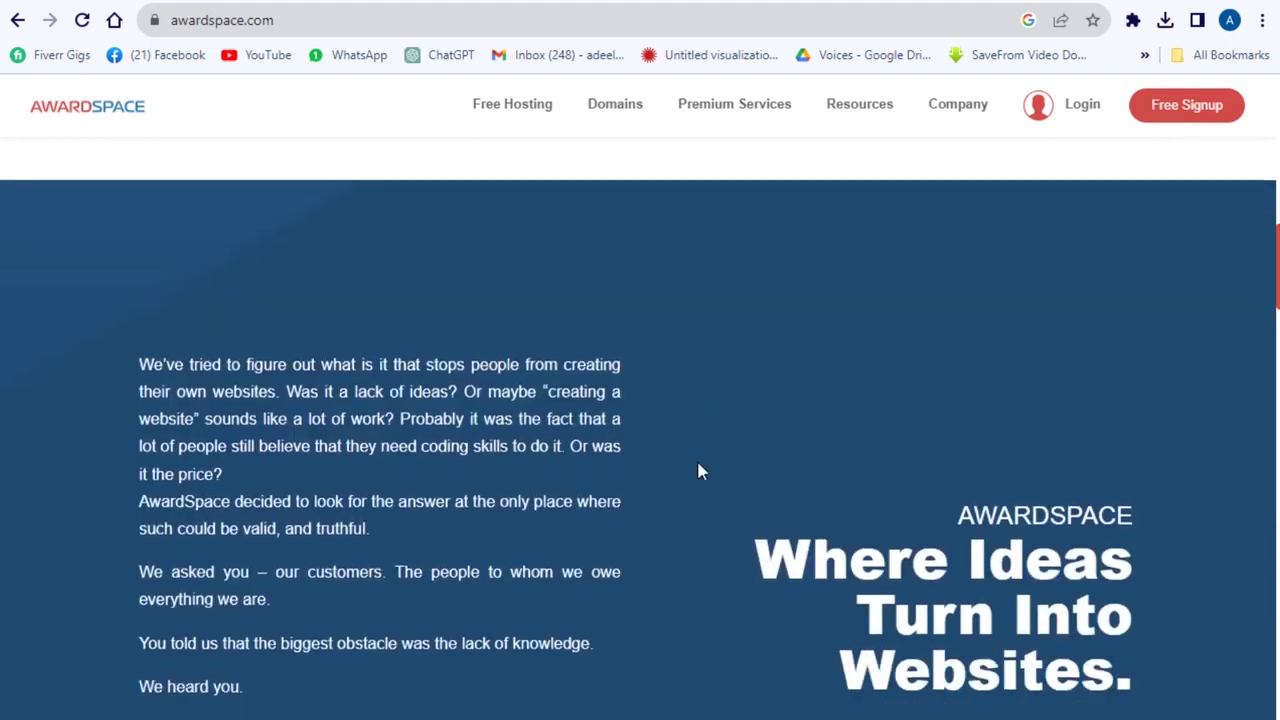
{"action": "scroll", "coordinate": [698, 471], "scroll_direction": "down", "scroll_amount": 15}
{"action": "scroll", "coordinate": [698, 484], "scroll_direction": "down", "scroll_amount": 10}
{"action": "scroll", "coordinate": [692, 478], "scroll_direction": "down", "scroll_amount": 4}
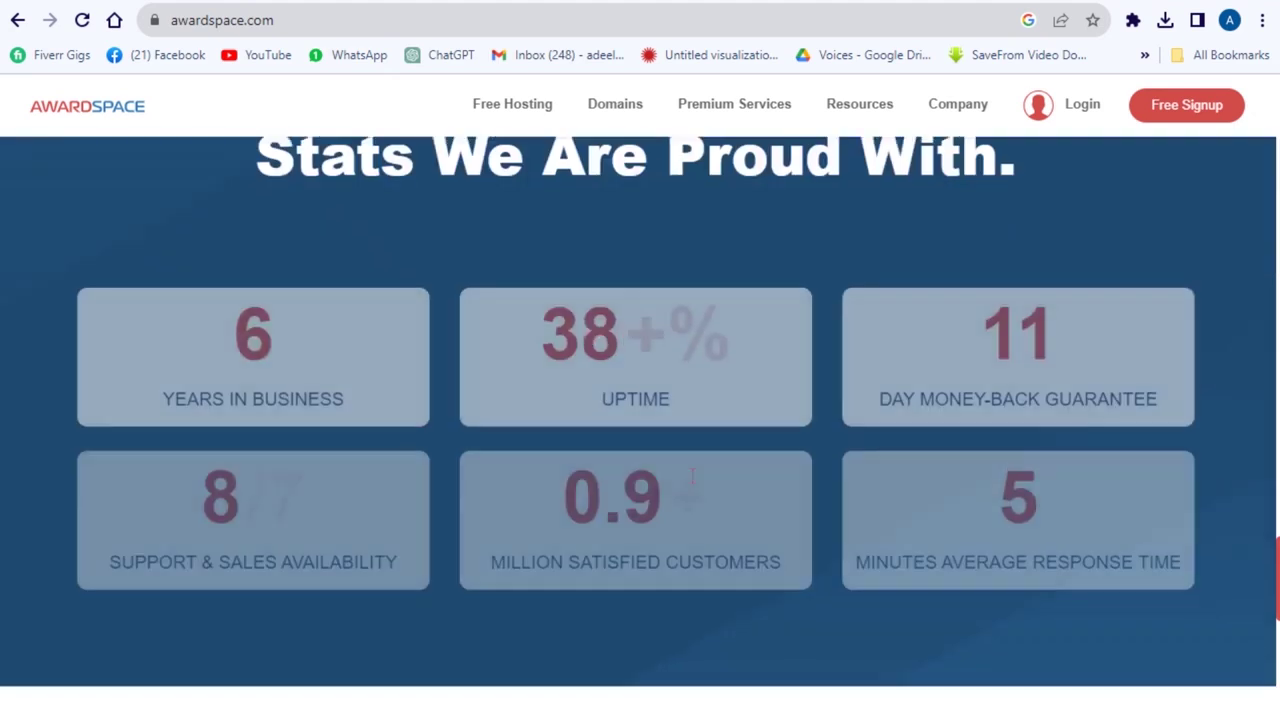
{"action": "scroll", "coordinate": [692, 478], "scroll_direction": "down", "scroll_amount": 9}
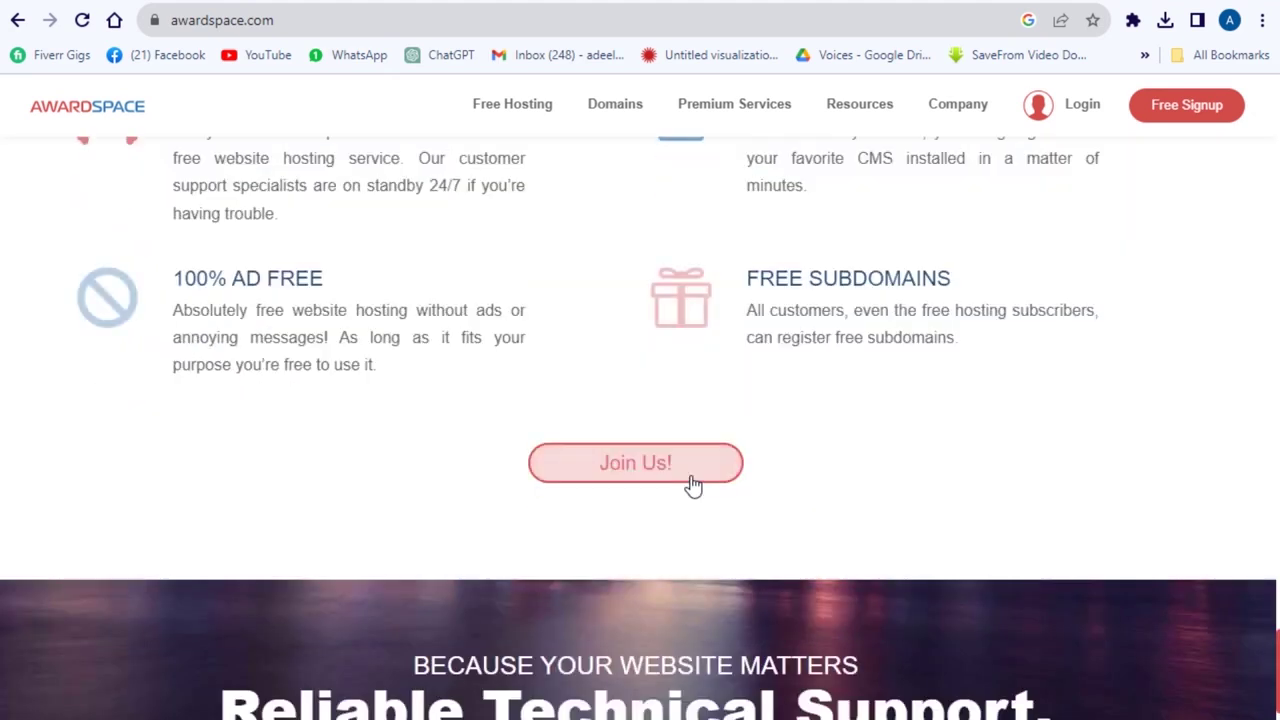
{"action": "scroll", "coordinate": [694, 482], "scroll_direction": "down", "scroll_amount": 12}
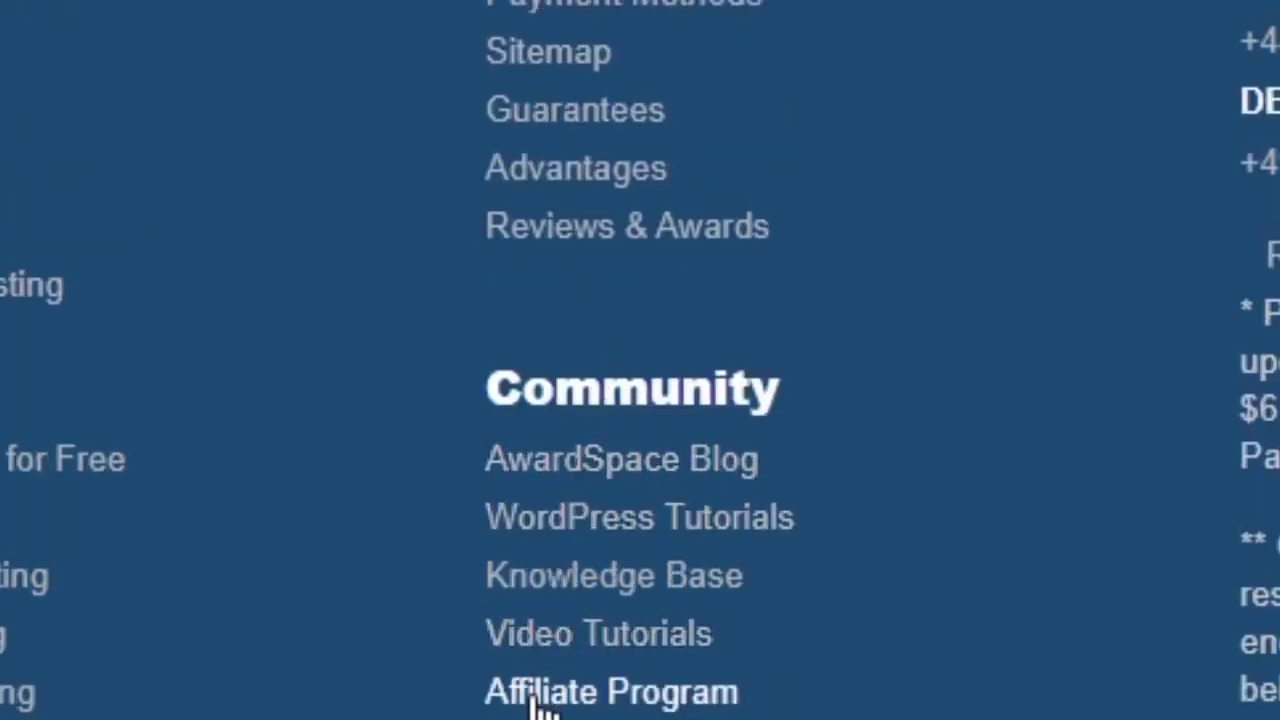
Step: Open Affiliate Program from the footer, then choose Sign Up to reach the Contact Details form
{"action": "left_click", "coordinate": [550, 700]}
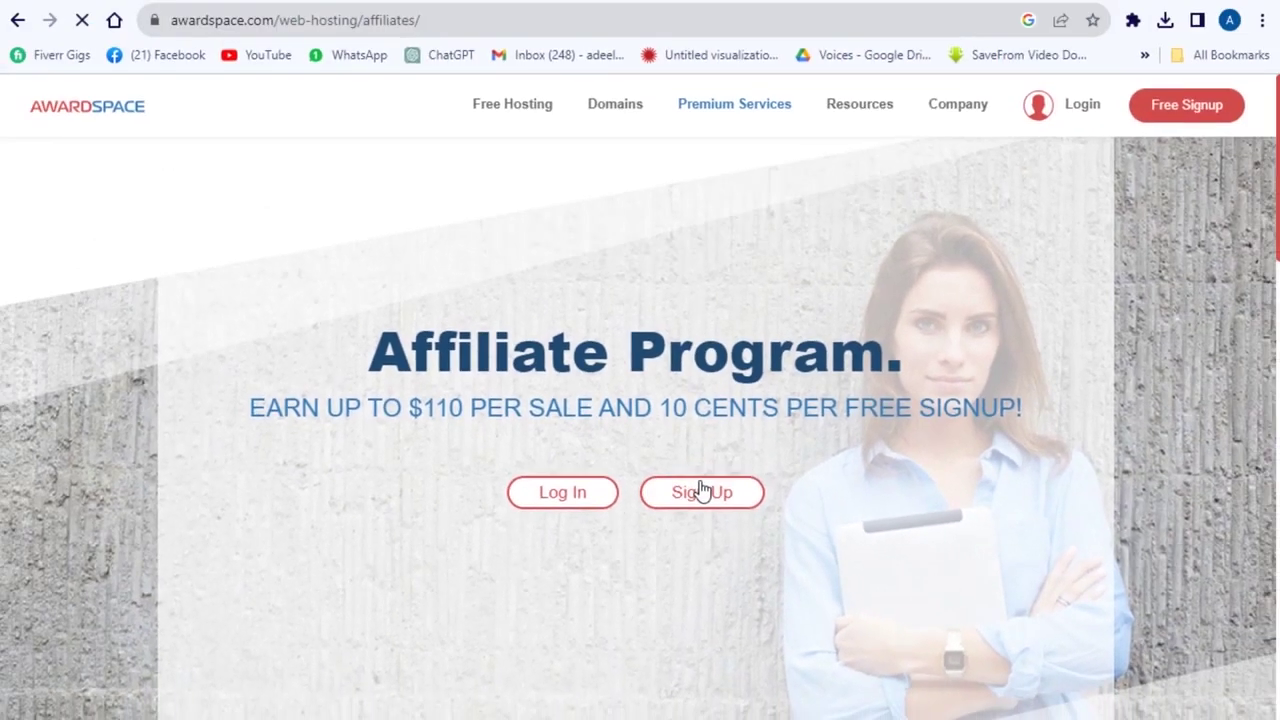
{"action": "left_click", "coordinate": [702, 490]}
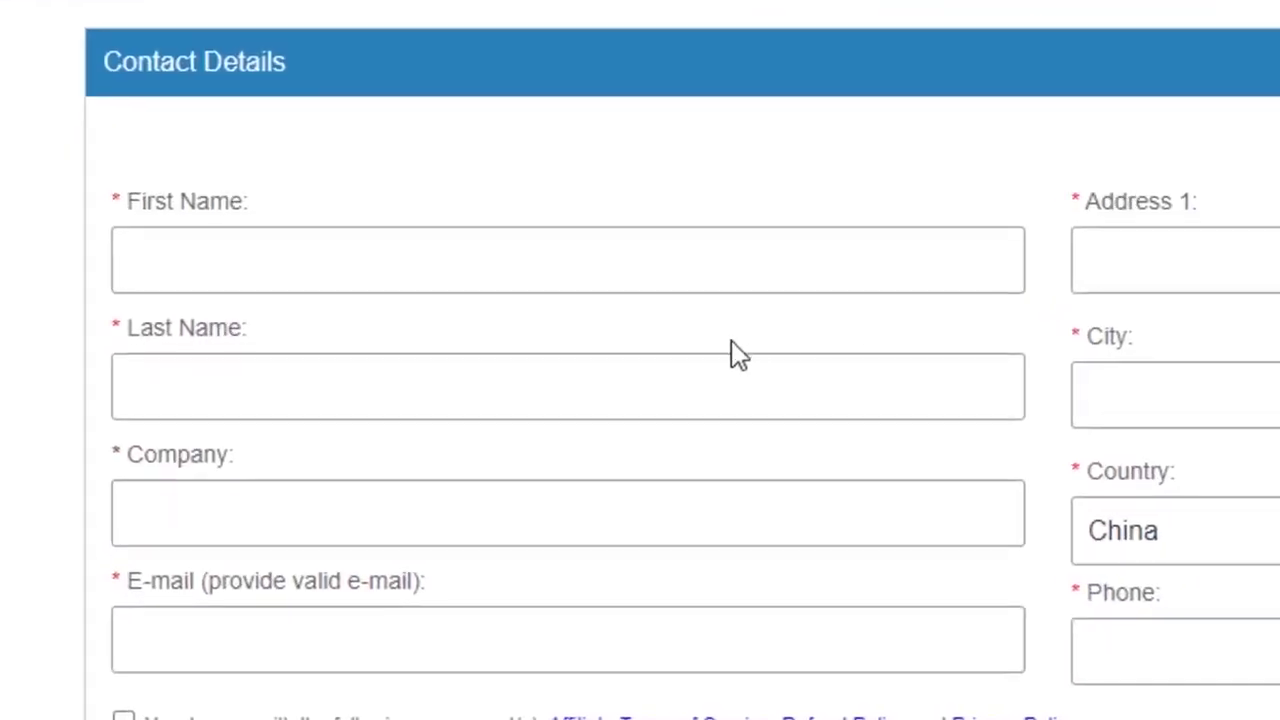
Step: Enter the applicant's first and last name, company 'Private', and e-mail address
{"action": "left_click", "coordinate": [338, 252]}
{"action": "type", "text": "N"}
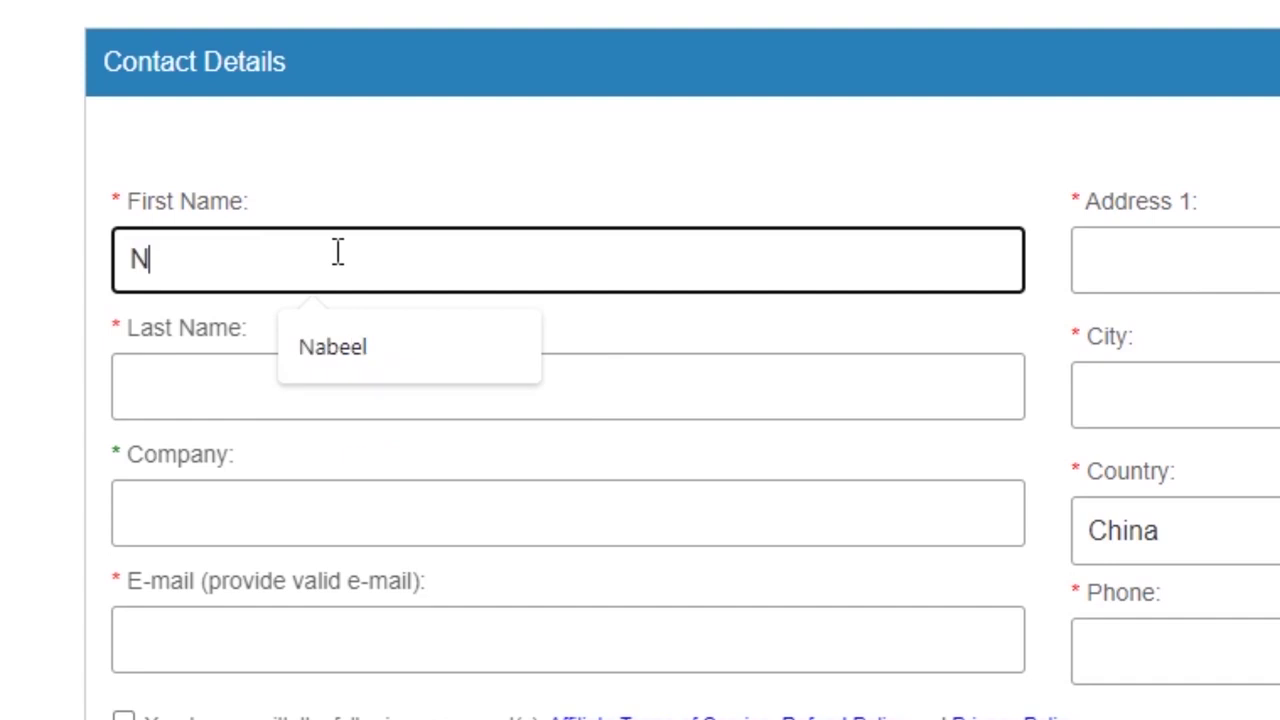
{"action": "left_click", "coordinate": [337, 345]}
{"action": "left_click", "coordinate": [338, 388]}
{"action": "type", "text": "hassan"}
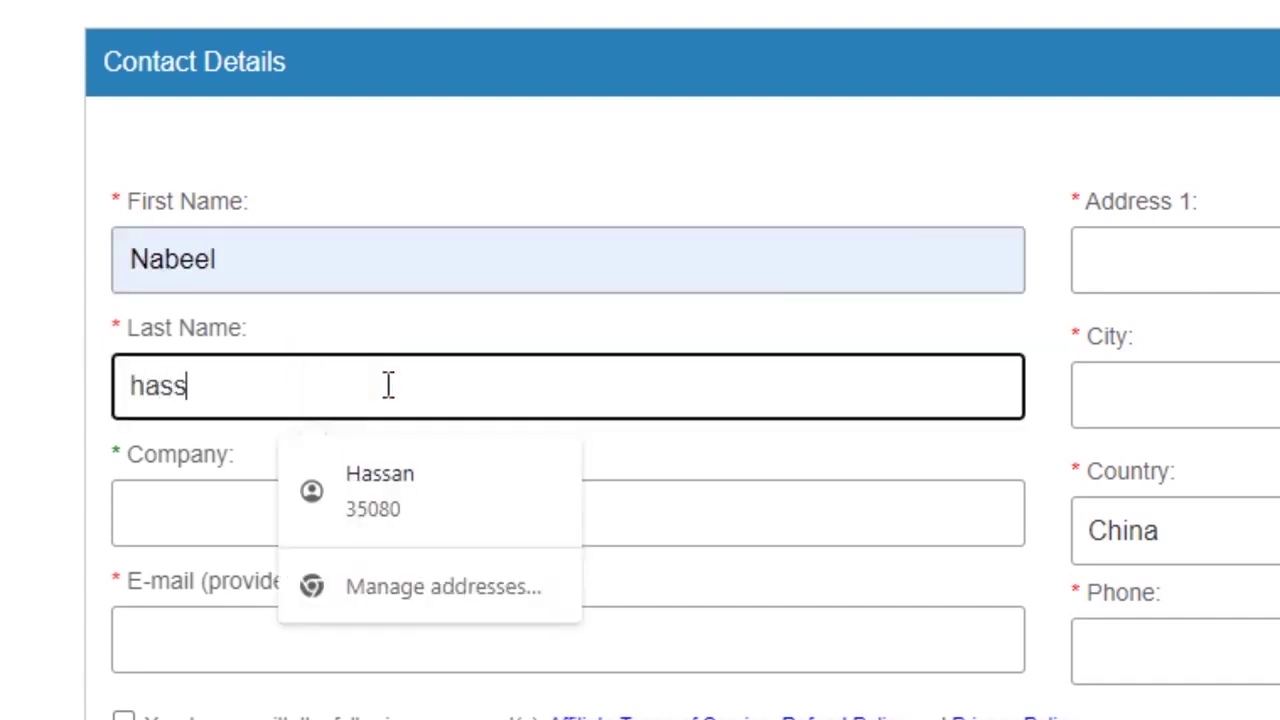
{"action": "left_click", "coordinate": [218, 516]}
{"action": "type", "text": "Pr"}
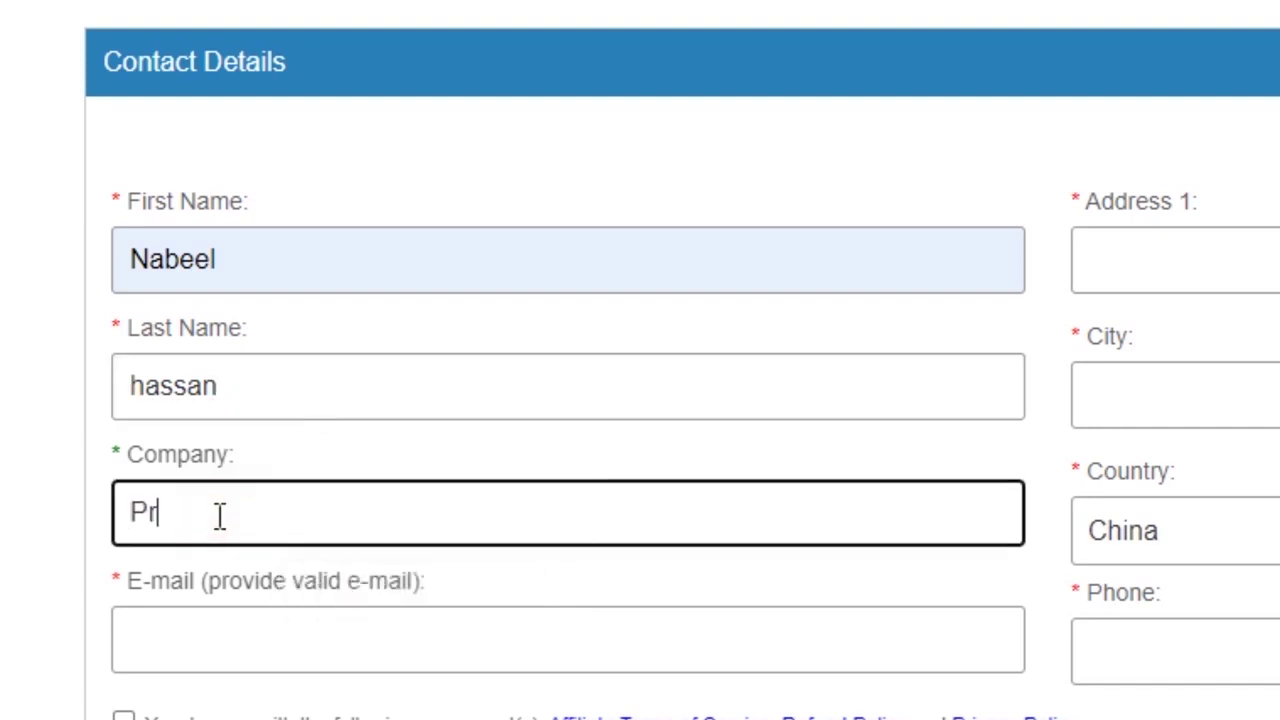
{"action": "type", "text": "ivate"}
{"action": "left_click", "coordinate": [466, 634]}
{"action": "type", "text": "adee"}
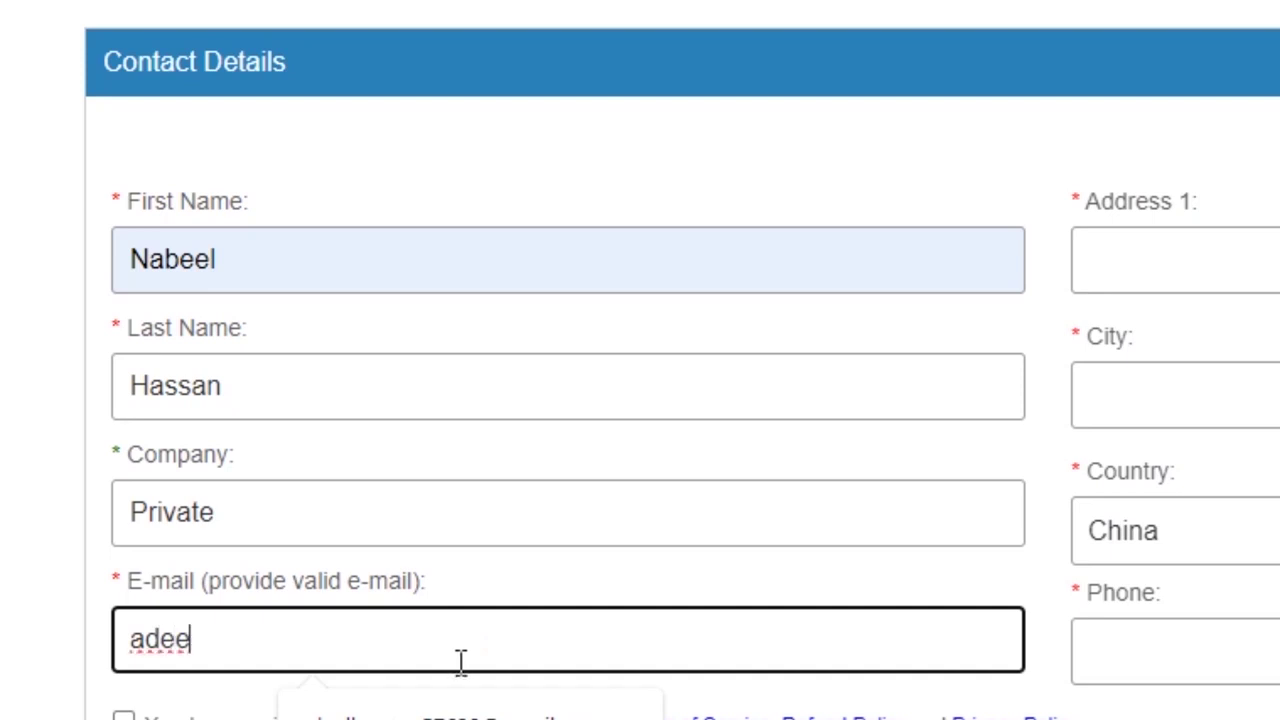
{"action": "left_click", "coordinate": [443, 711]}
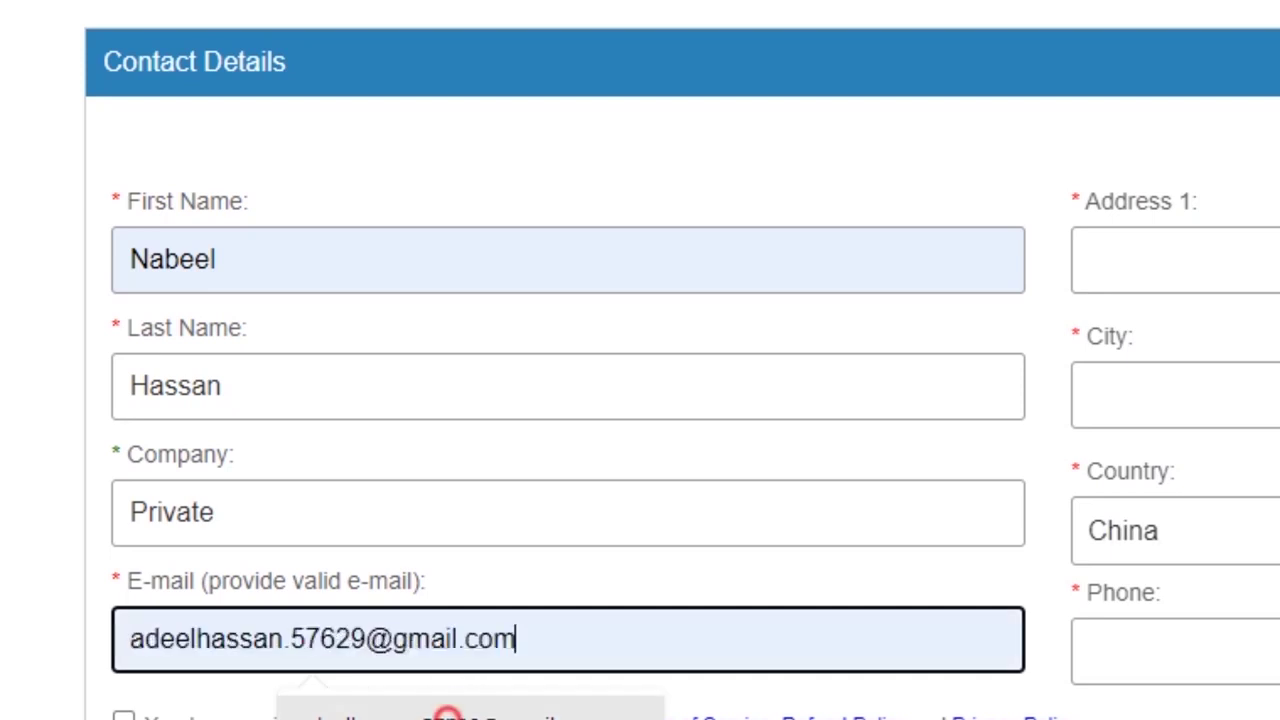
Step: Fill in the street address, city and state, accepting the suggested state
{"action": "left_click", "coordinate": [1249, 259]}
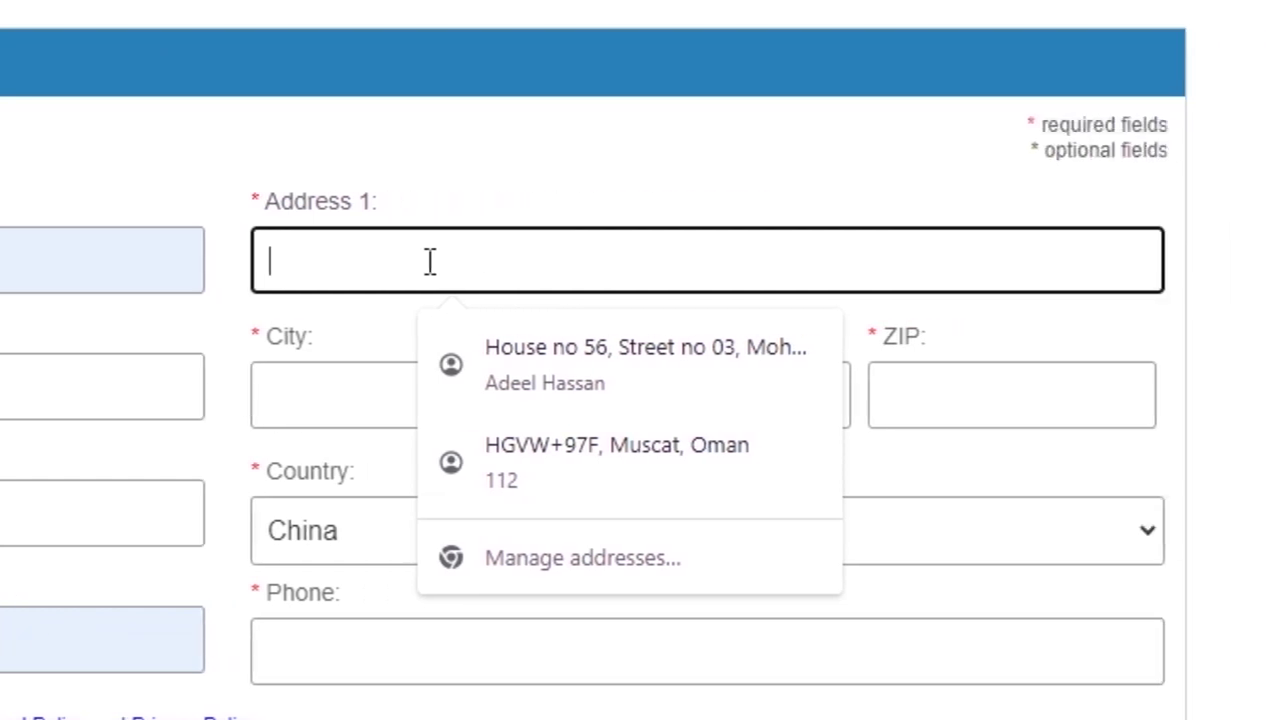
{"action": "type", "text": "Jhang"}
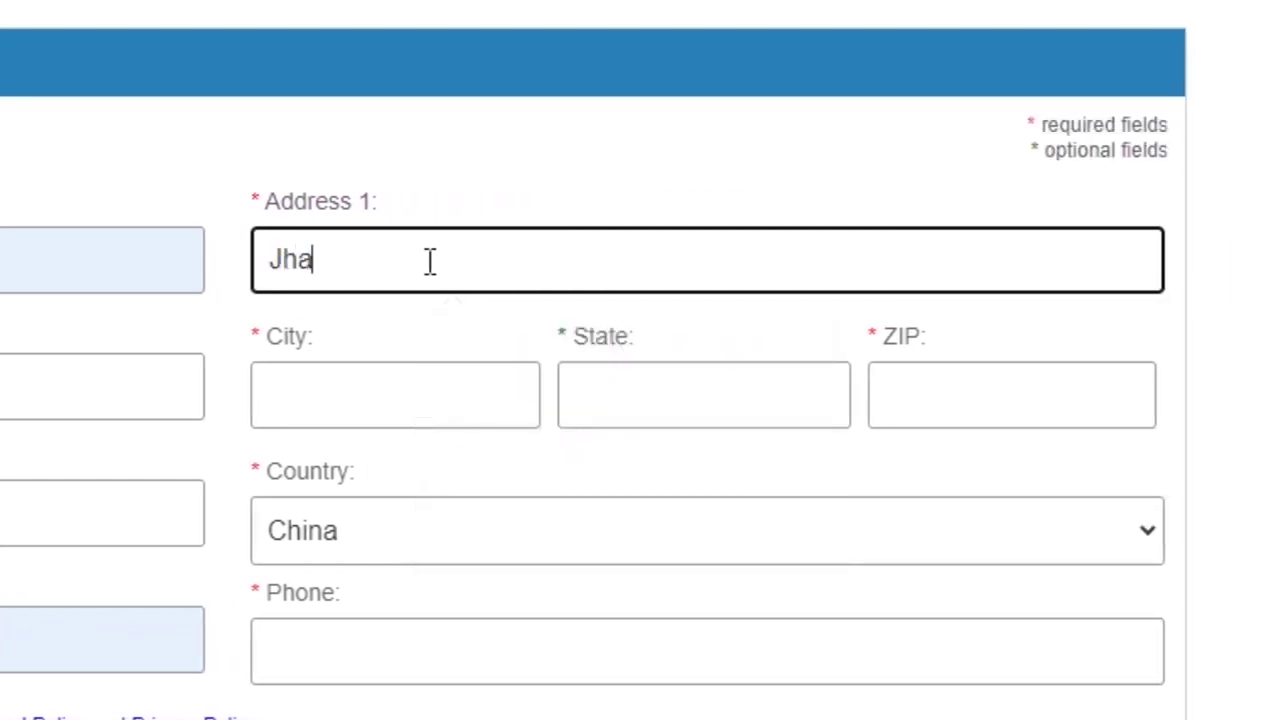
{"action": "left_click", "coordinate": [415, 370]}
{"action": "type", "text": "Jhang"}
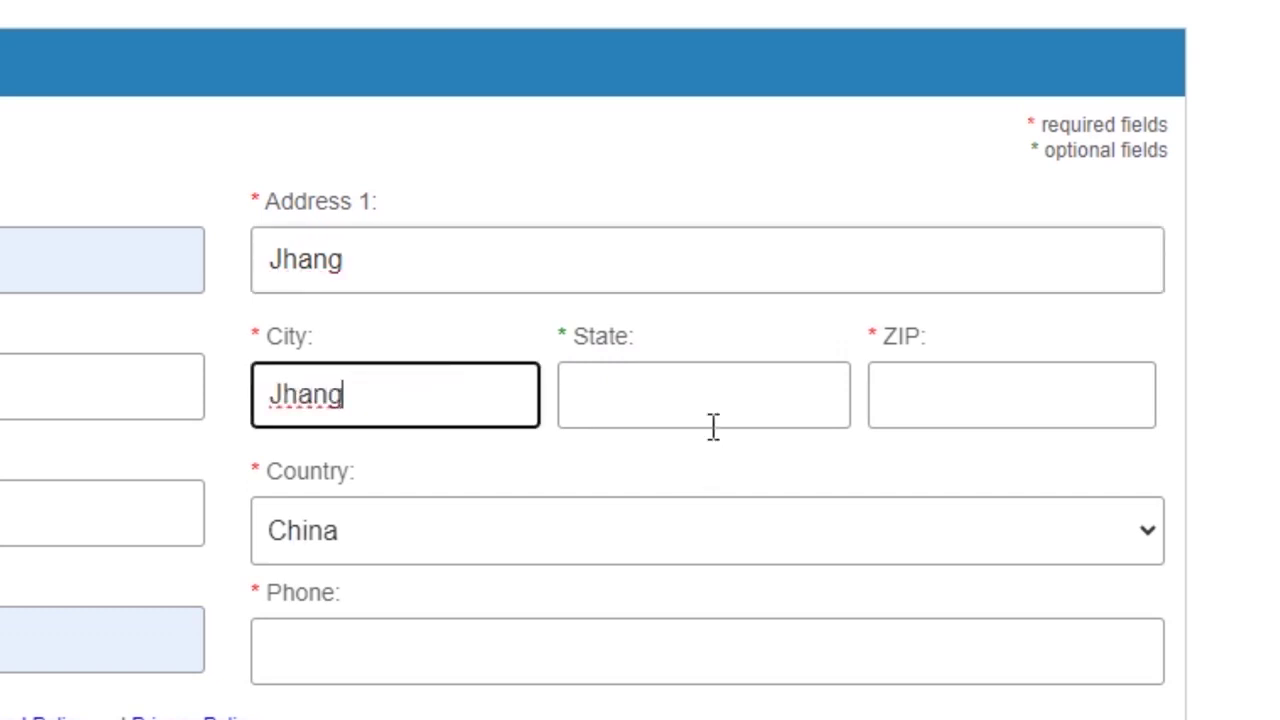
{"action": "left_click", "coordinate": [694, 390]}
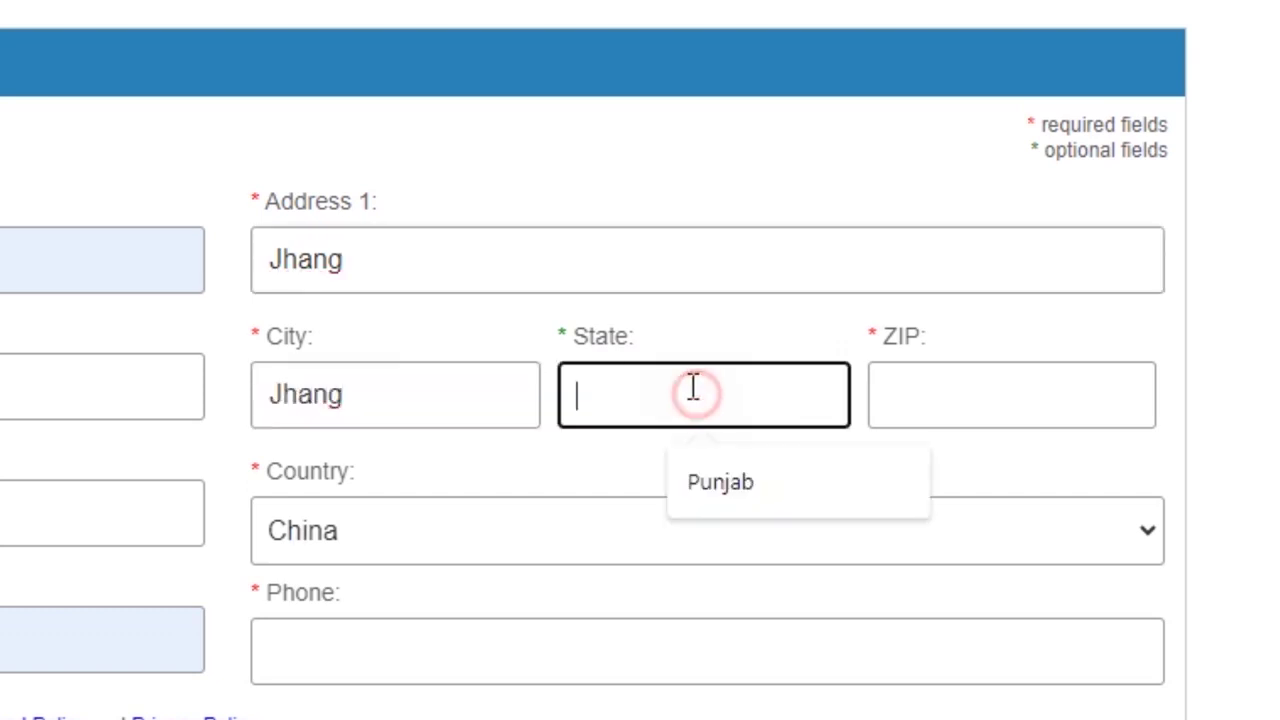
{"action": "left_click", "coordinate": [708, 482]}
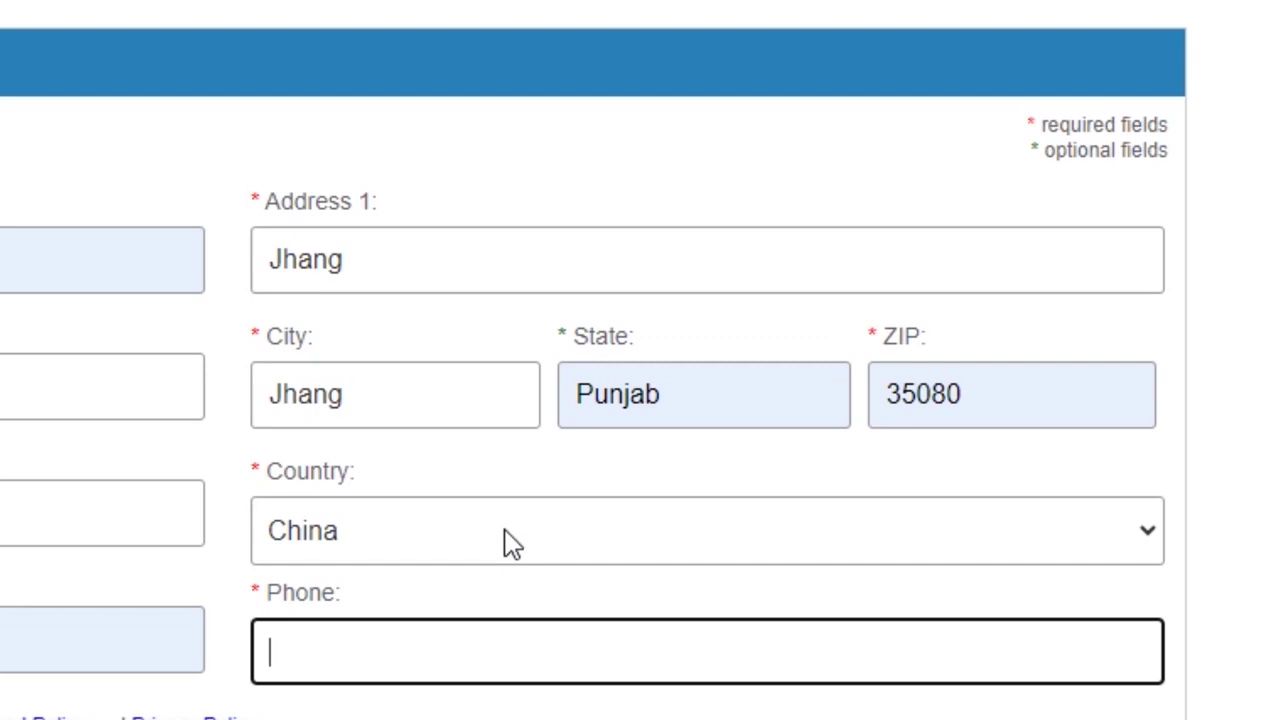
Step: Fill the Phone field with the saved phone number
{"action": "left_click", "coordinate": [443, 668]}
{"action": "left_click", "coordinate": [503, 712]}
{"action": "left_click", "coordinate": [523, 709]}
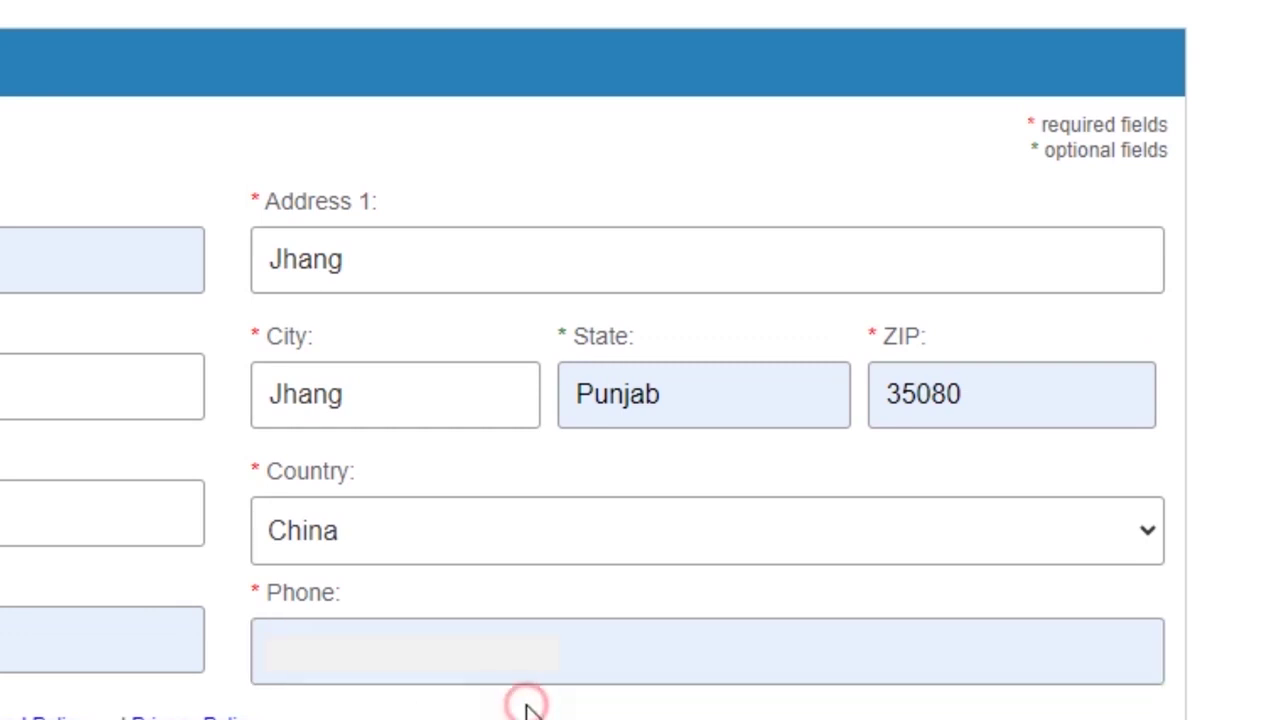
{"action": "scroll", "coordinate": [528, 709], "scroll_direction": "down", "scroll_amount": 3}
Step: Enter the captcha into Security Code and agree to the affiliate terms and policies
{"action": "left_click", "coordinate": [425, 507]}
{"action": "type", "text": "9adff"}
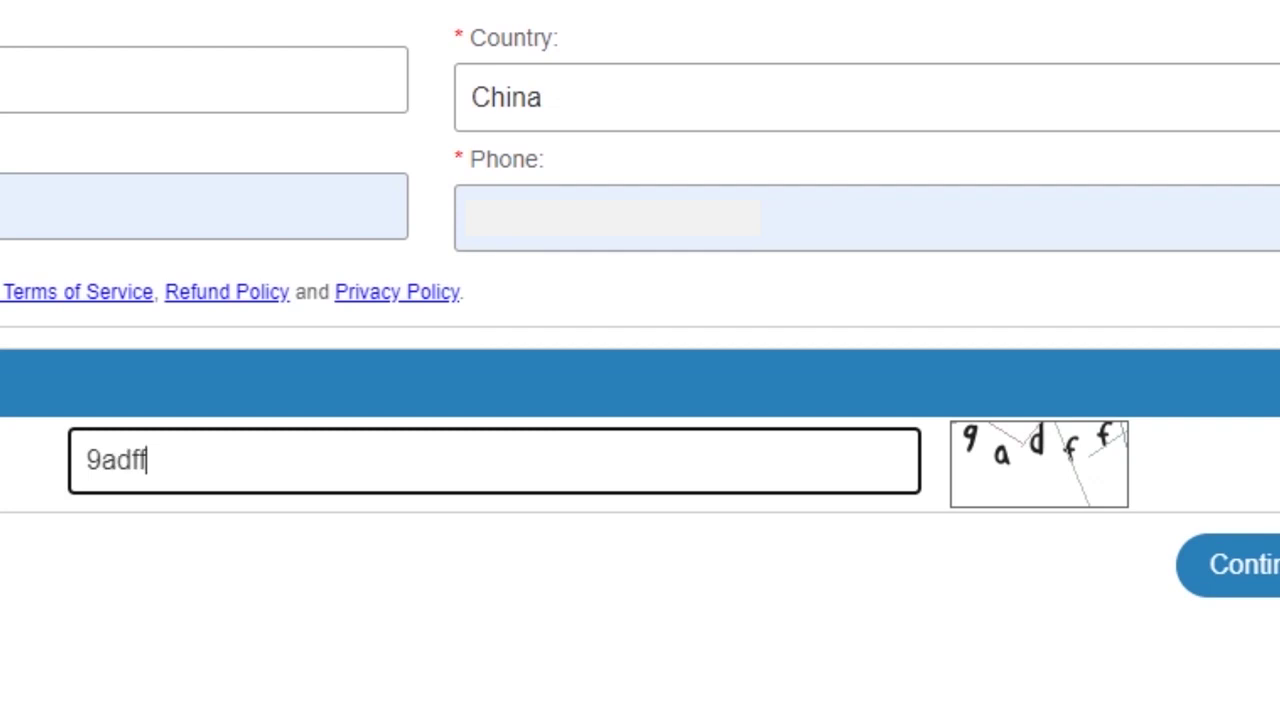
{"action": "left_click", "coordinate": [162, 354]}
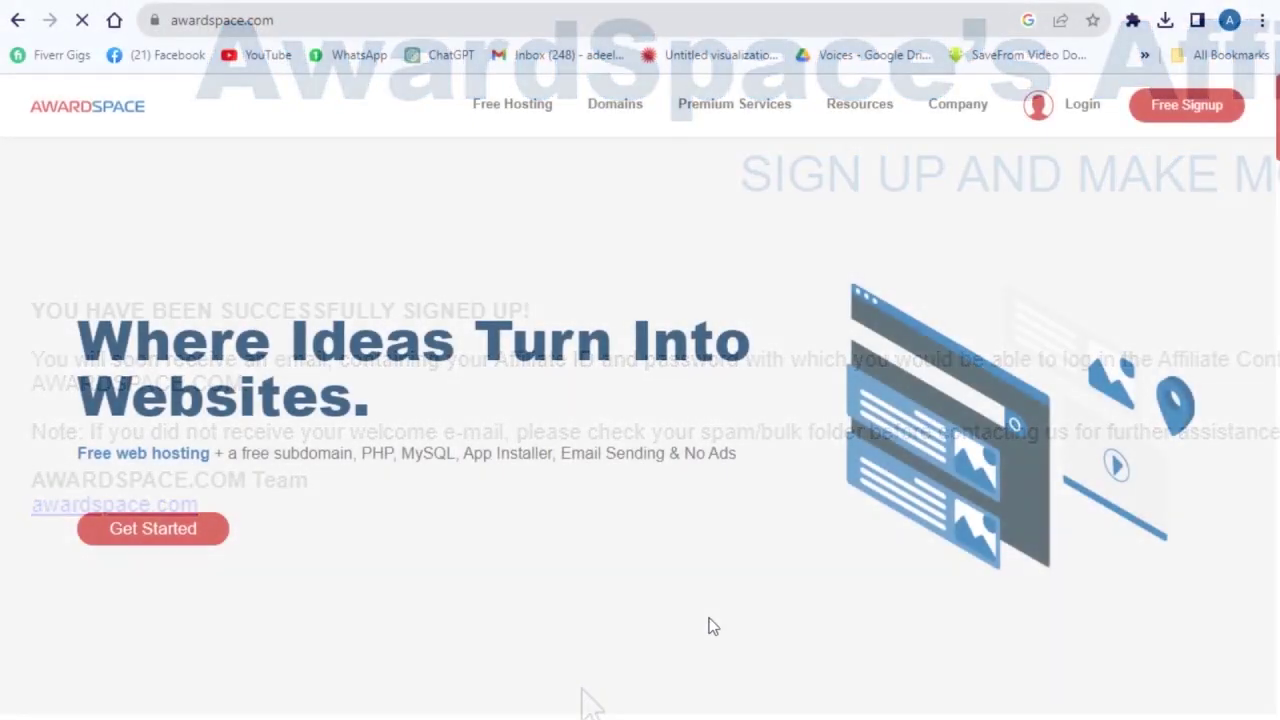
Step: Go back to the Affiliate Program page from the homepage footer
{"action": "scroll", "coordinate": [710, 626], "scroll_direction": "down", "scroll_amount": 20}
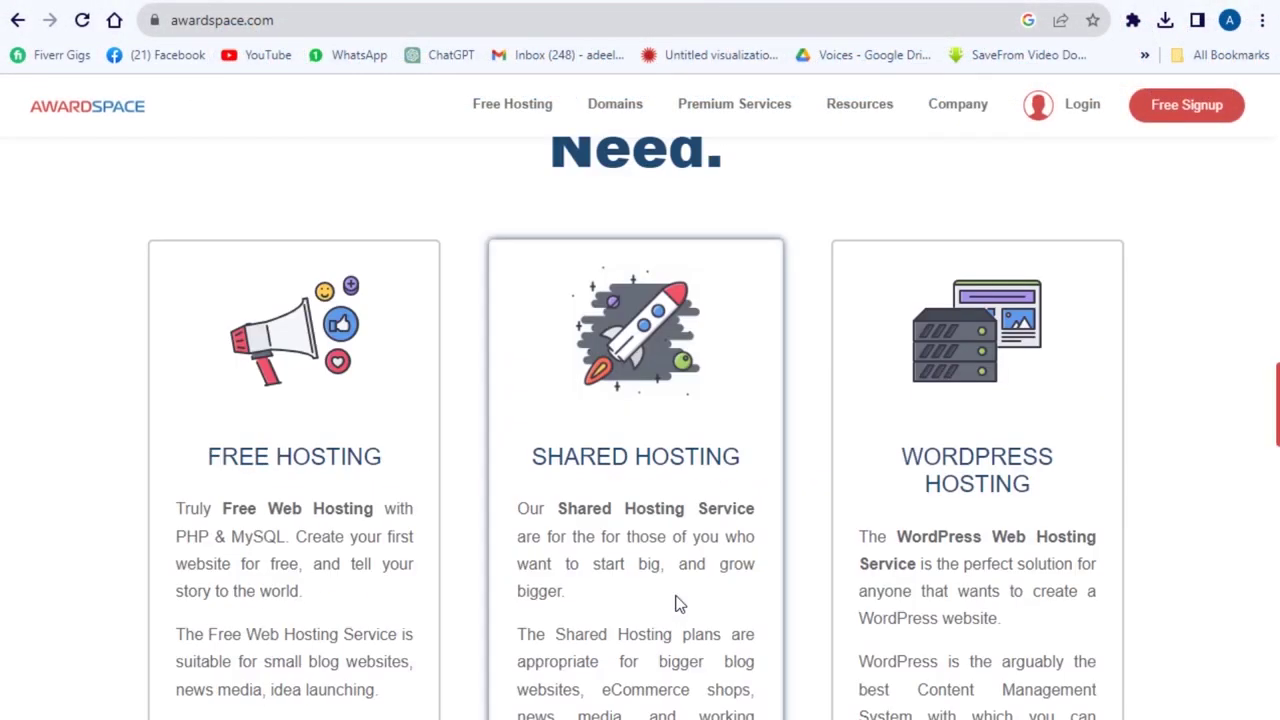
{"action": "scroll", "coordinate": [676, 604], "scroll_direction": "down", "scroll_amount": 20}
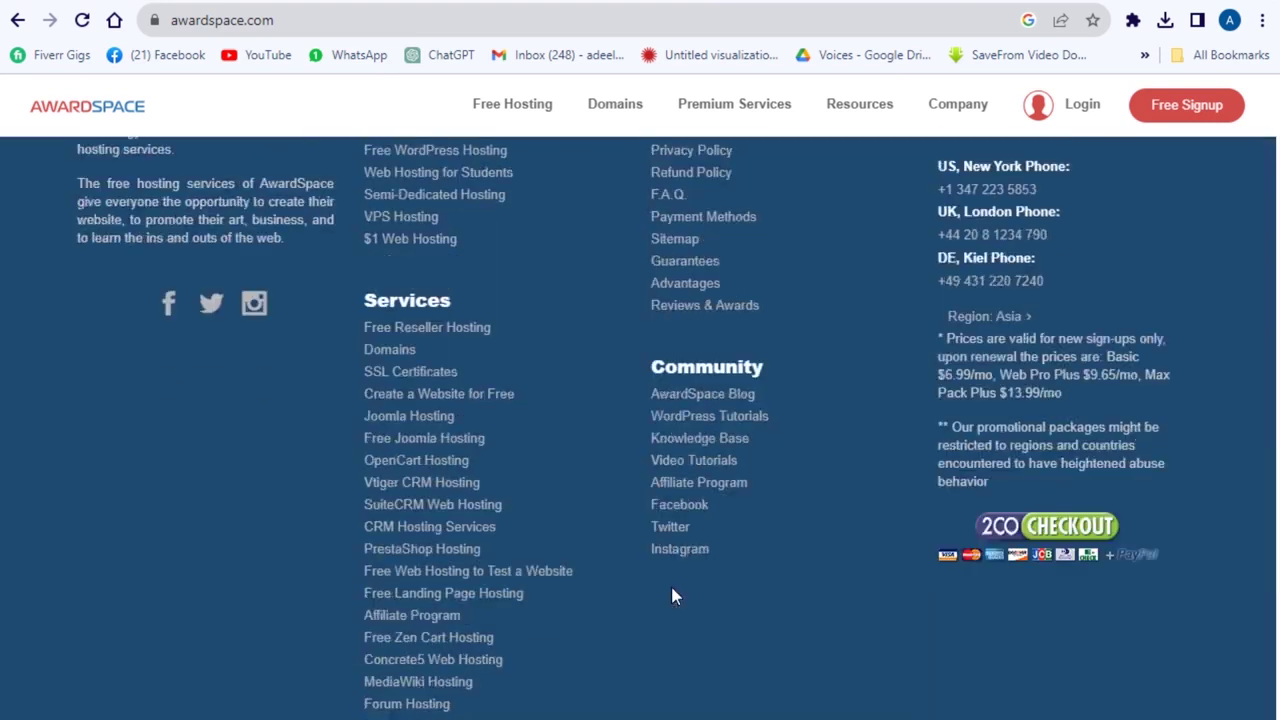
{"action": "left_click", "coordinate": [673, 490]}
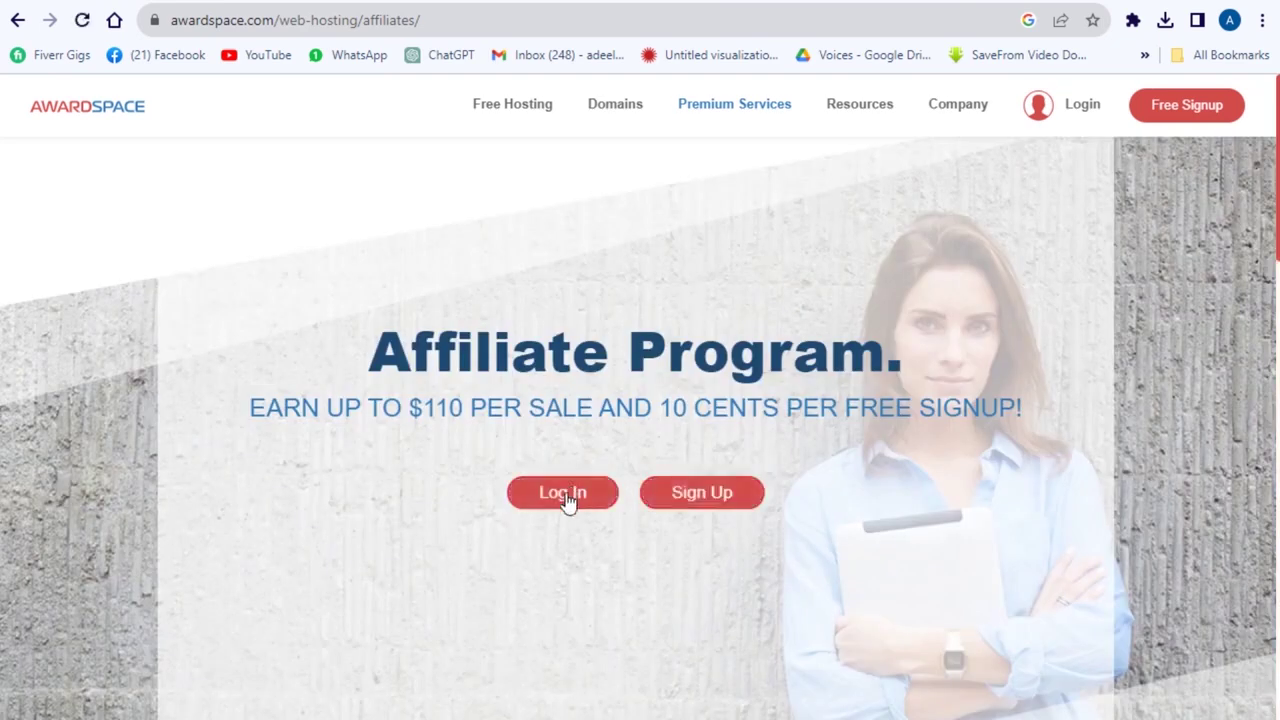
Step: Go to the Affiliates Login Area via Log In on the Affiliate Program page
{"action": "left_click", "coordinate": [578, 498]}
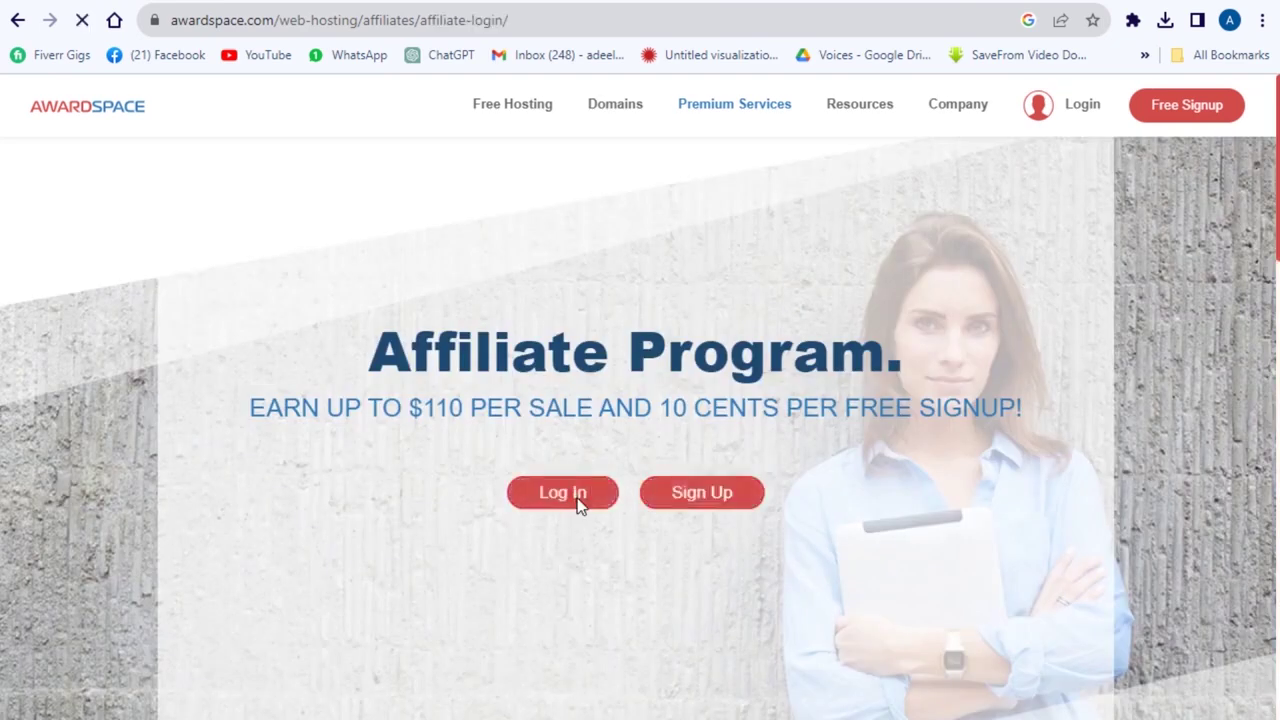